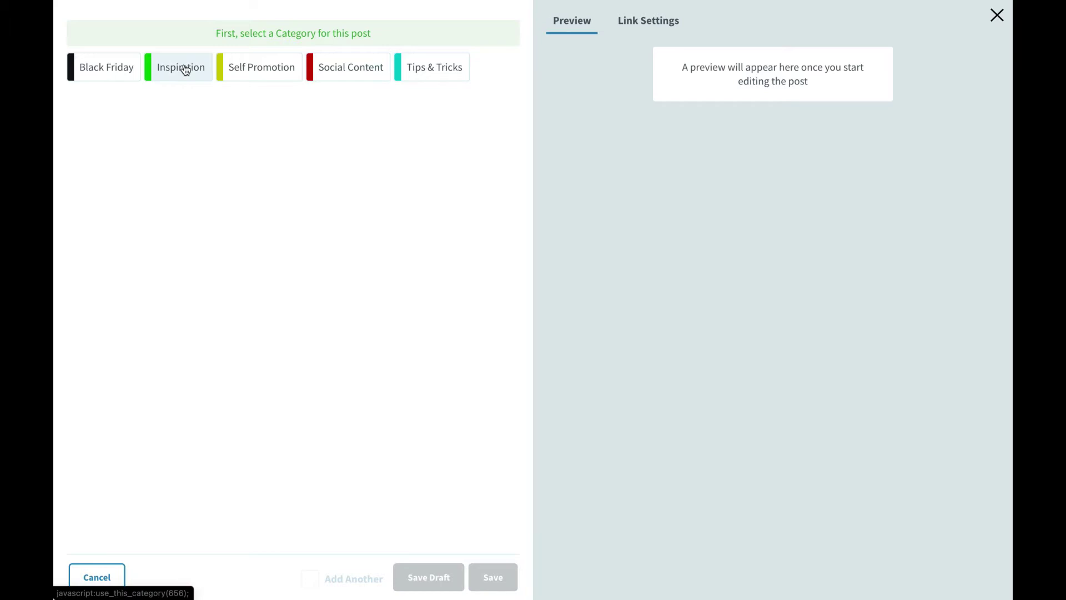
Create an Inspiration Facebook post with the early bird caption and a second variation ending '. Comment below what your goals are for this week!'.
{"action": "left_click", "coordinate": [186, 67]}
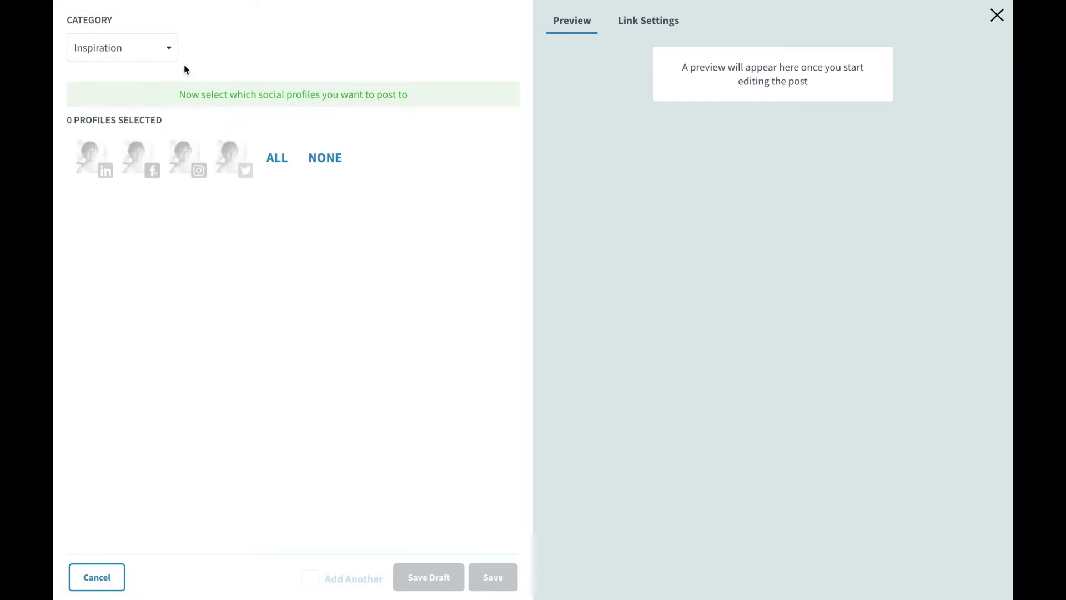
{"action": "left_click", "coordinate": [138, 160]}
{"action": "left_click", "coordinate": [129, 210]}
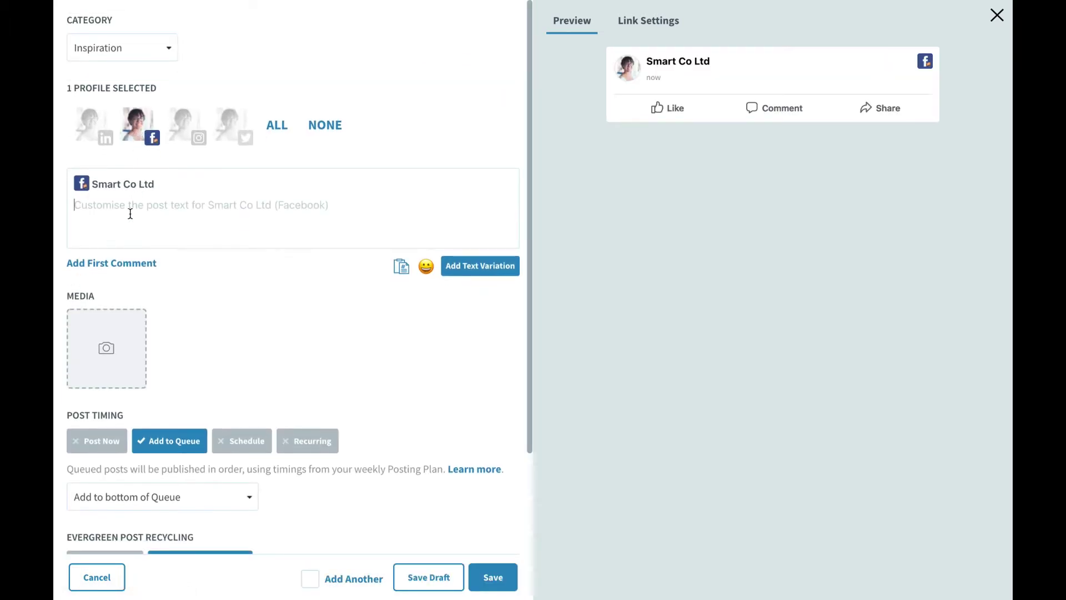
{"action": "type", "text": "early bird catches the worm"}
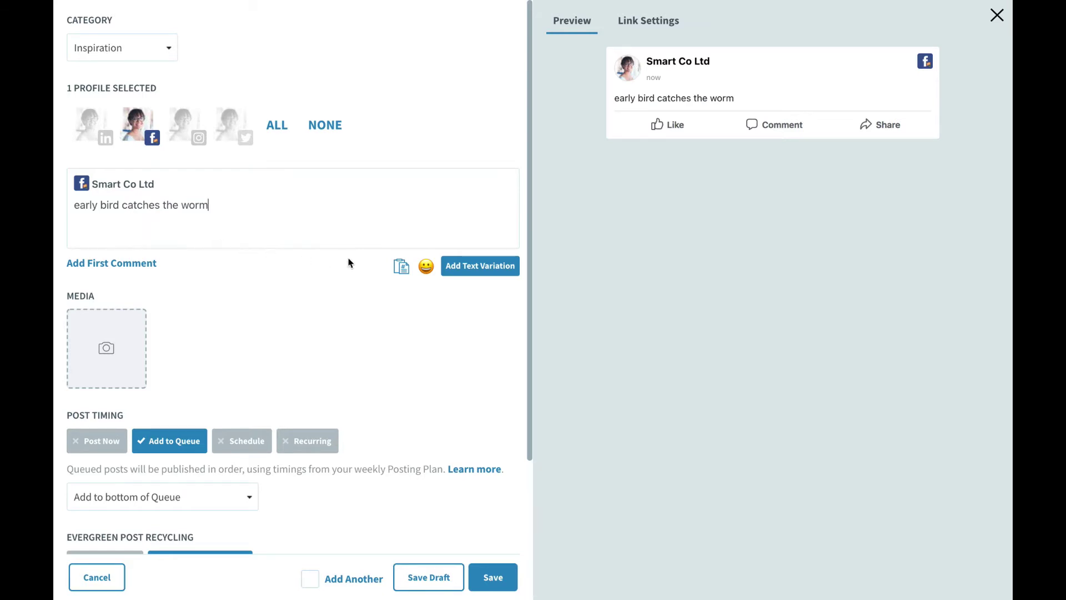
{"action": "left_click", "coordinate": [465, 266]}
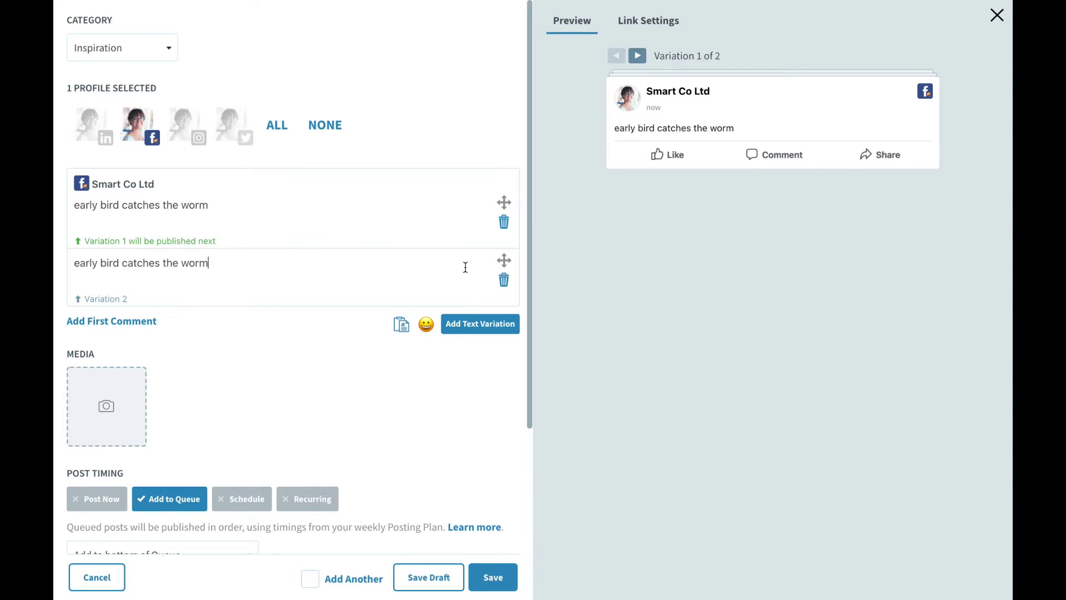
{"action": "type", "text": ". Comment below what your goals are for this week!"}
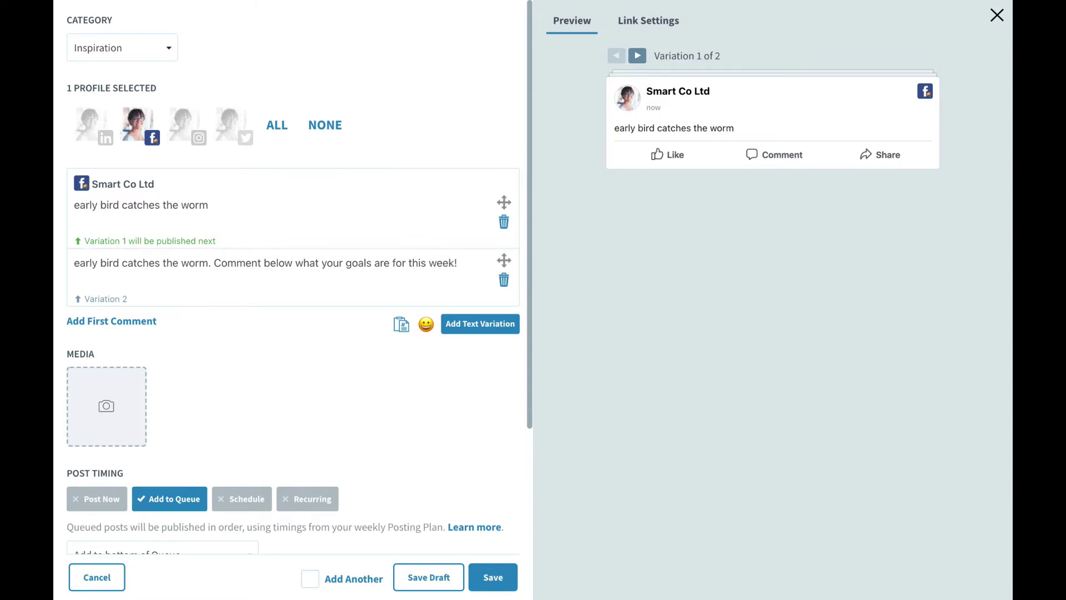
Preview the second caption variation, then return to the first.
{"action": "left_click", "coordinate": [644, 55]}
{"action": "left_click", "coordinate": [619, 57]}
{"action": "scroll", "coordinate": [332, 369], "scroll_direction": "down", "scroll_amount": 4}
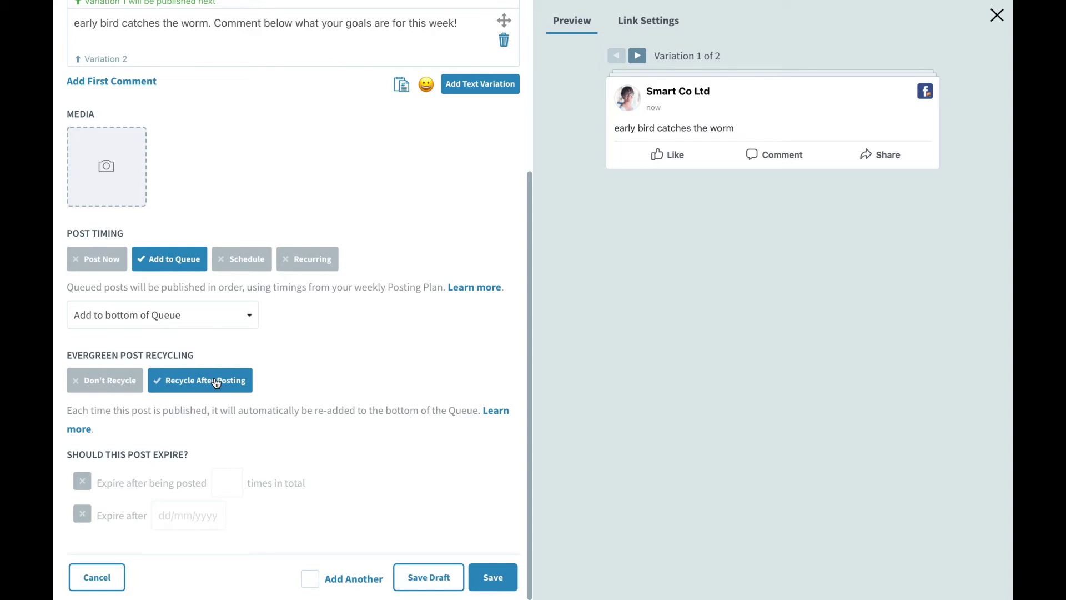
Add Variation 3 with the sentence 'What are your goals for today?' and preview all three variations.
{"action": "left_click", "coordinate": [459, 84]}
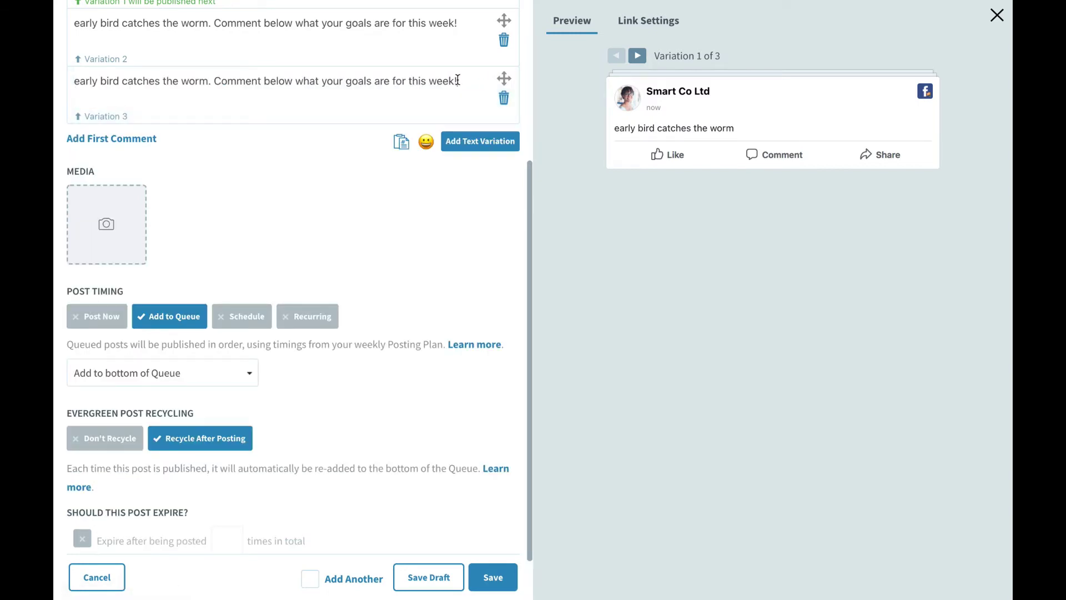
{"action": "left_click_drag", "start_coordinate": [458, 81], "coordinate": [218, 82]}
{"action": "type", "text": "What are your goals for today?"}
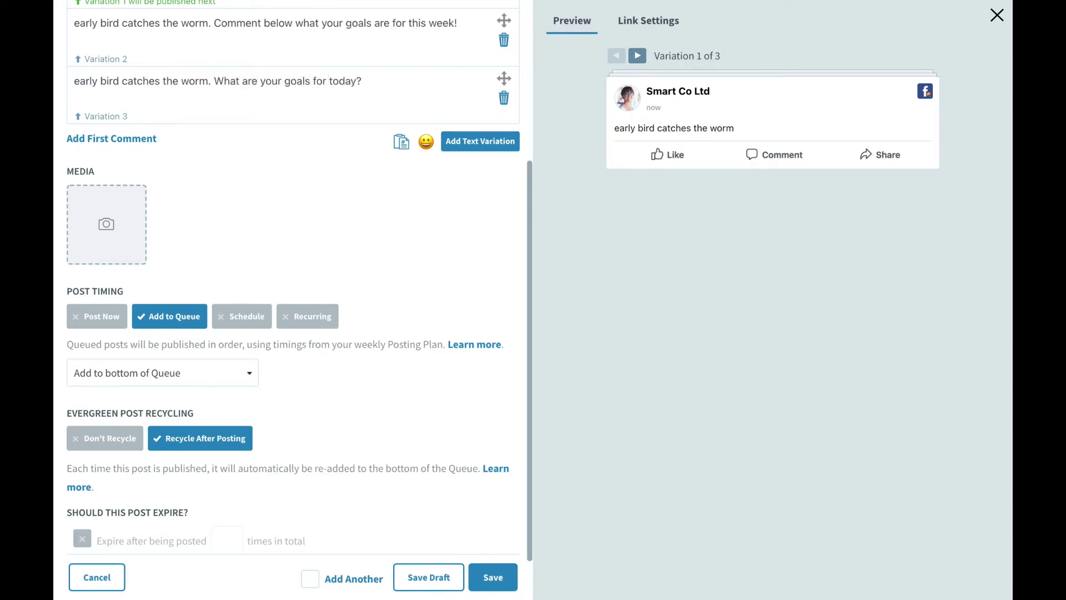
{"action": "scroll", "coordinate": [233, 178], "scroll_direction": "up", "scroll_amount": 5}
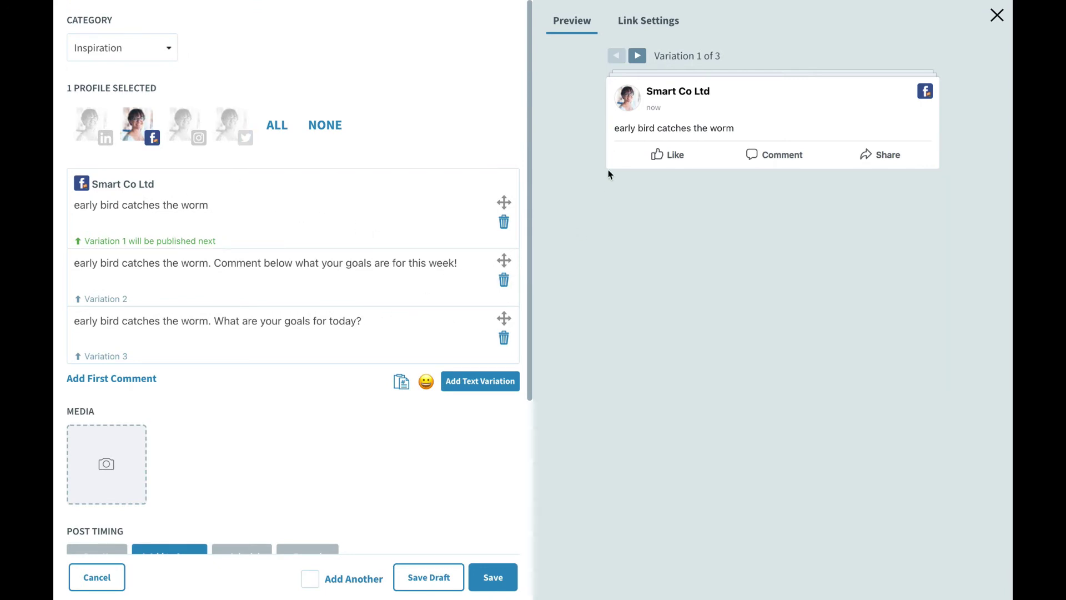
{"action": "left_click", "coordinate": [638, 56]}
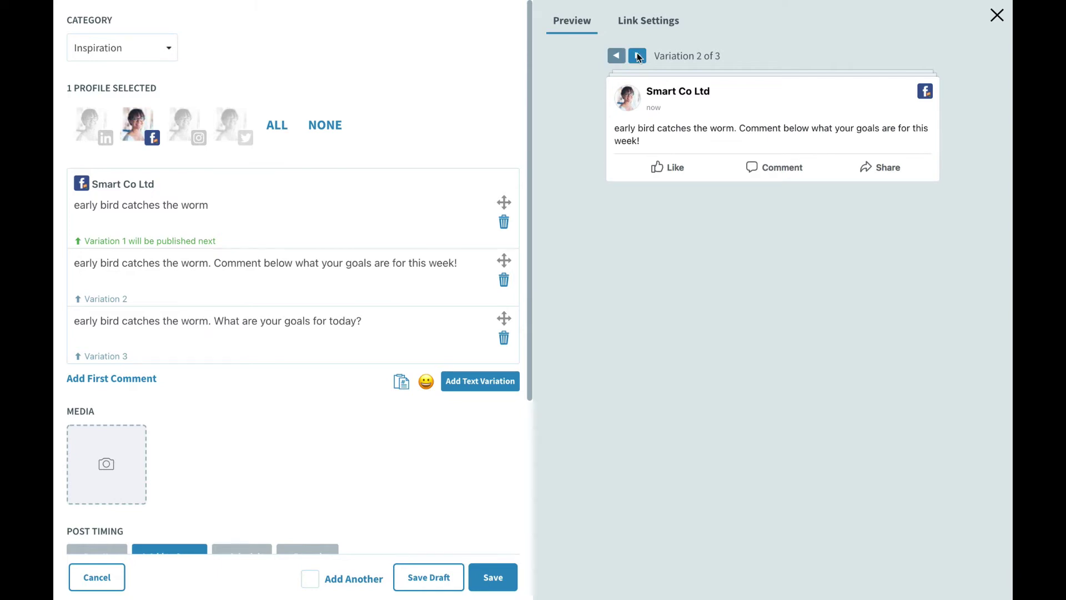
{"action": "left_click", "coordinate": [638, 56]}
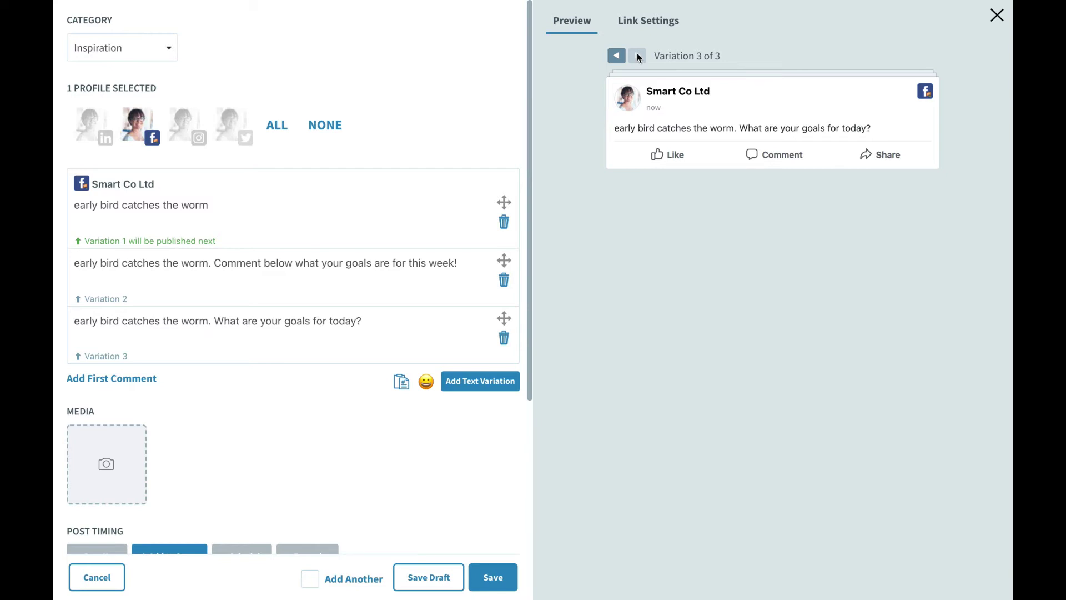
Search free stock images for 'eagle' and attach the first eagle photo to the post.
{"action": "left_click", "coordinate": [95, 461]}
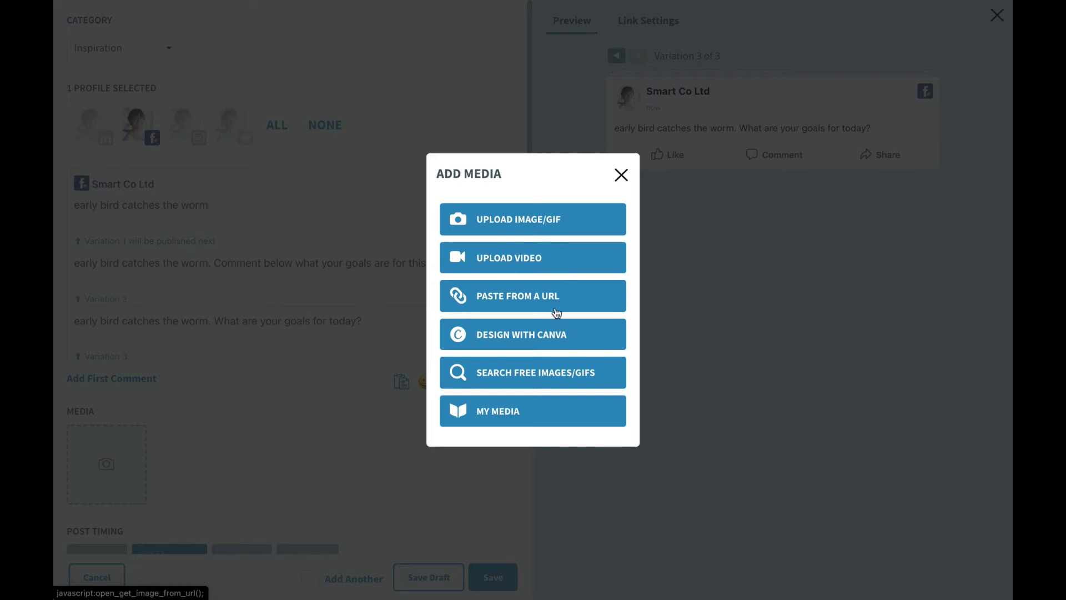
{"action": "left_click", "coordinate": [552, 371]}
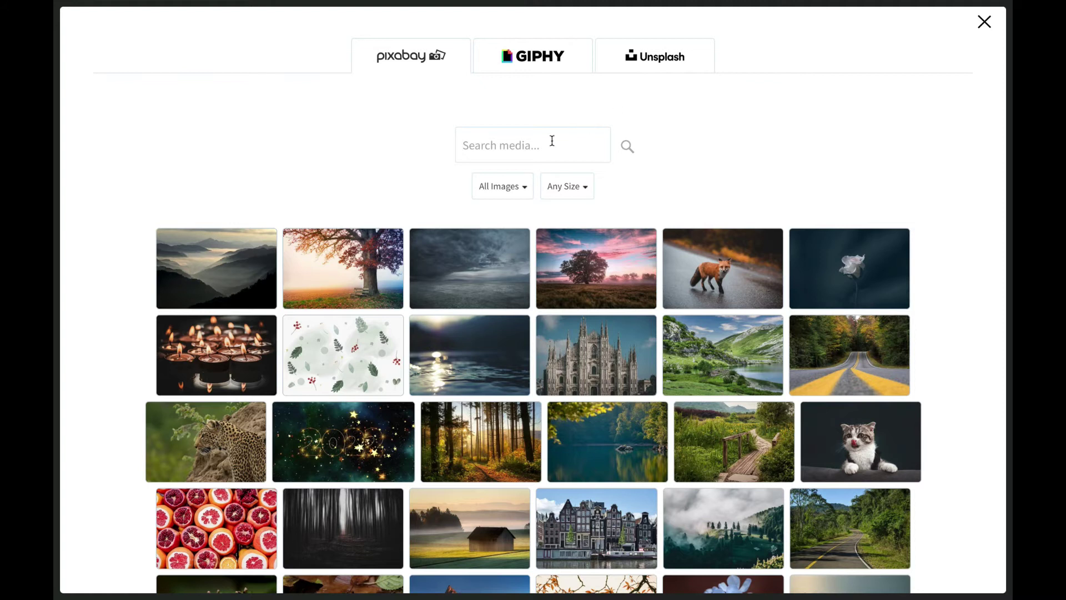
{"action": "type", "text": "eagle"}
{"action": "key", "text": "Return"}
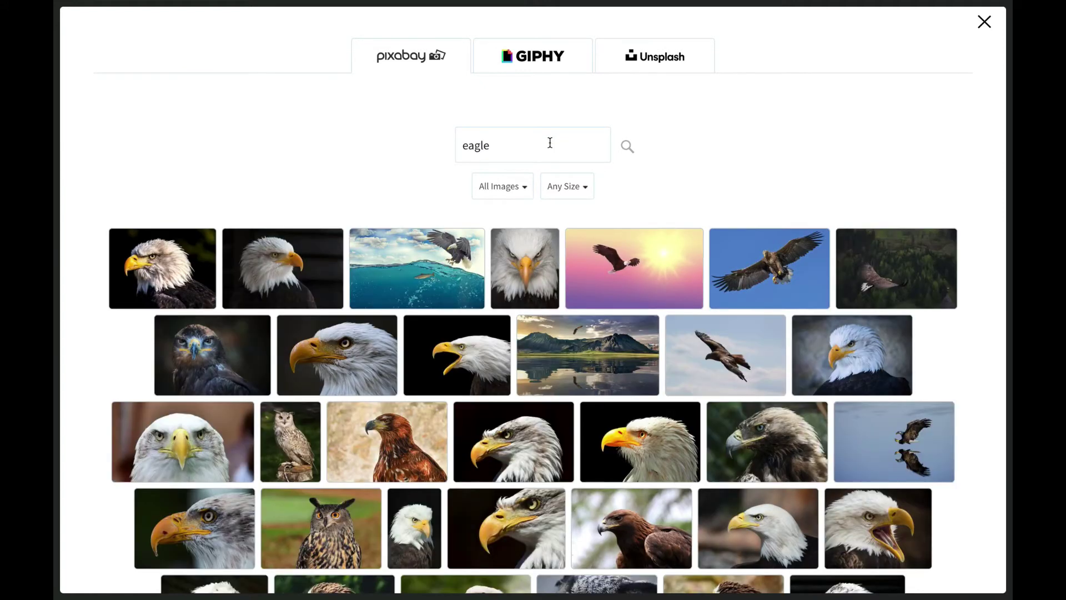
{"action": "left_click", "coordinate": [198, 275]}
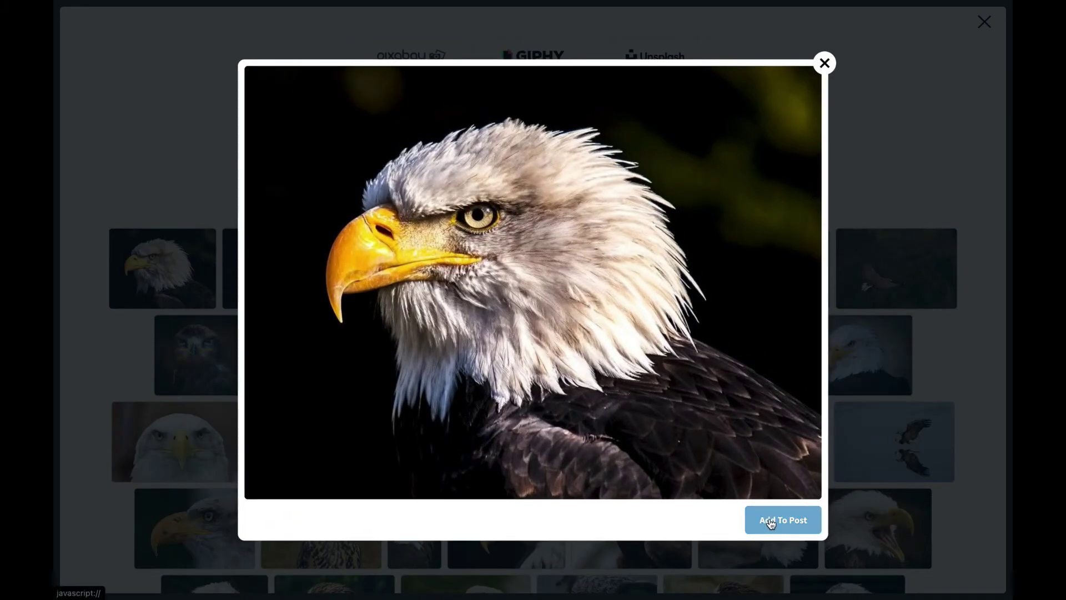
{"action": "left_click", "coordinate": [772, 522]}
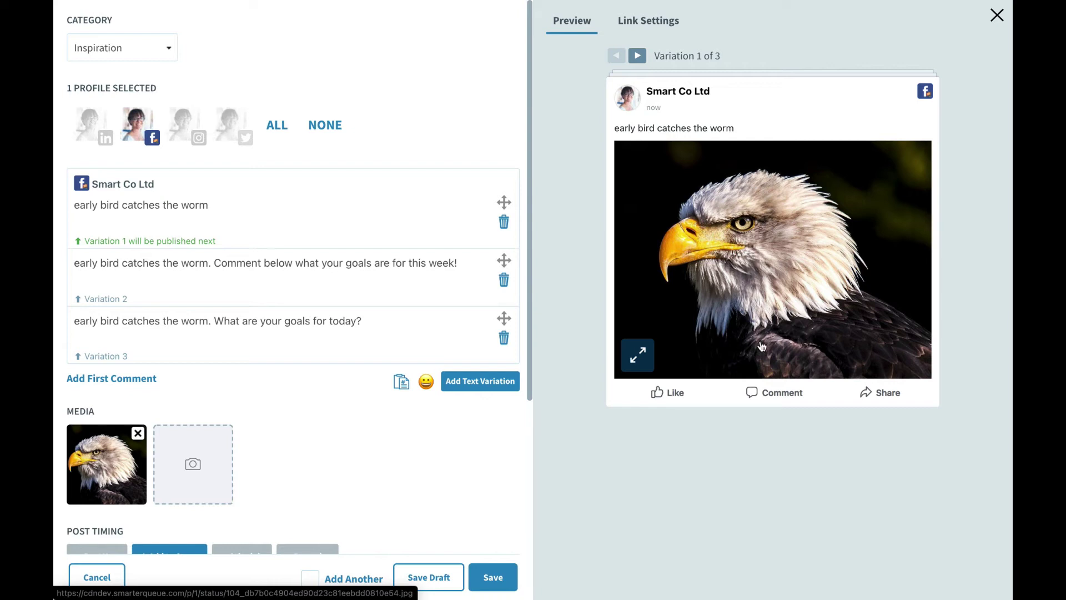
Search 'eagle' again and add the ocean-eagle photo as a second image.
{"action": "left_click", "coordinate": [187, 469]}
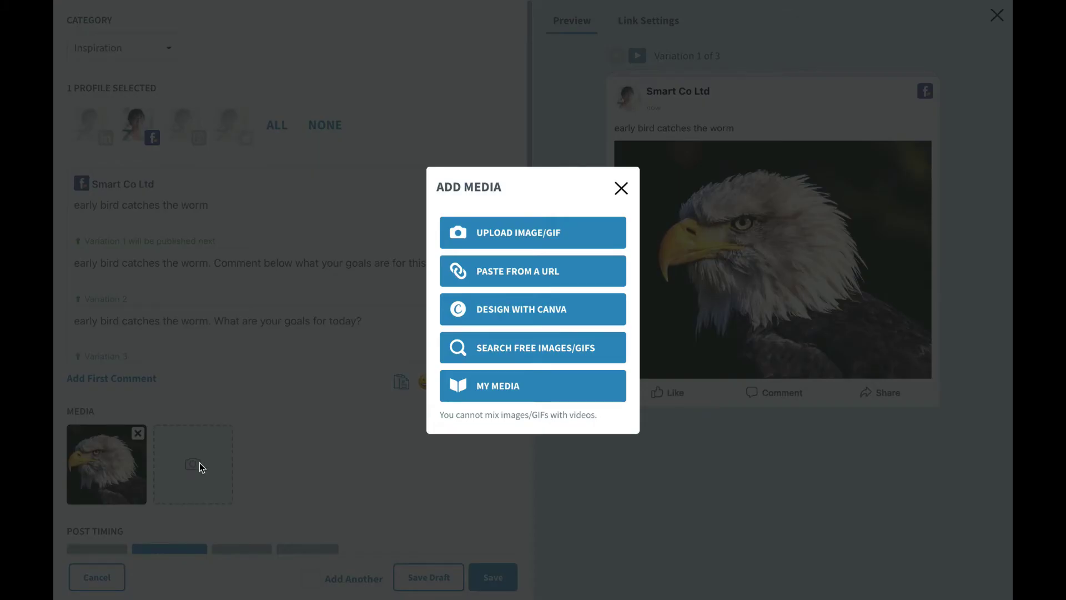
{"action": "left_click", "coordinate": [479, 351]}
{"action": "type", "text": "eag"}
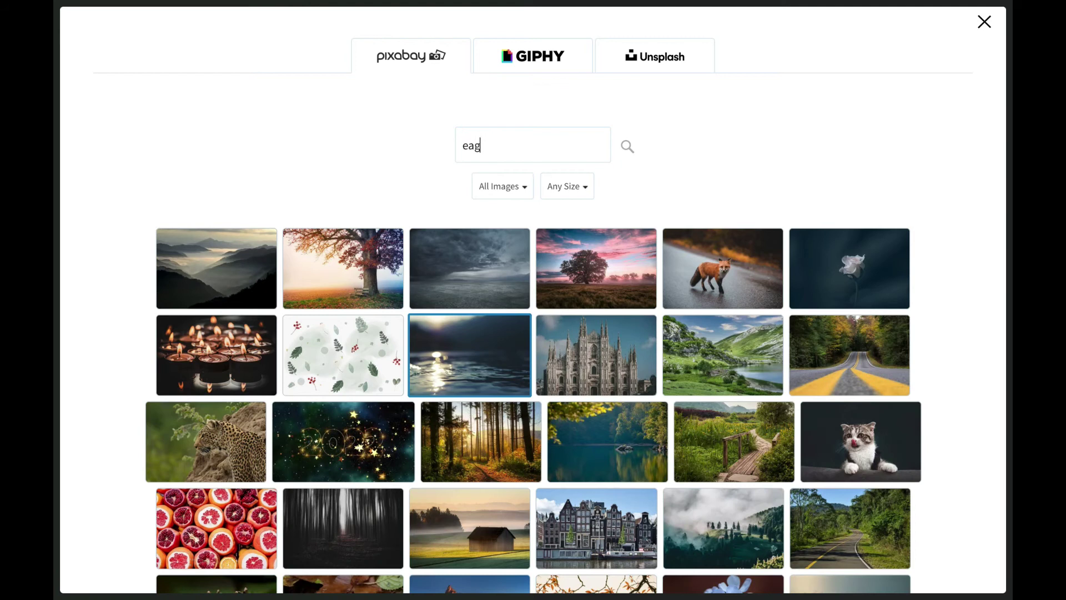
{"action": "type", "text": "le"}
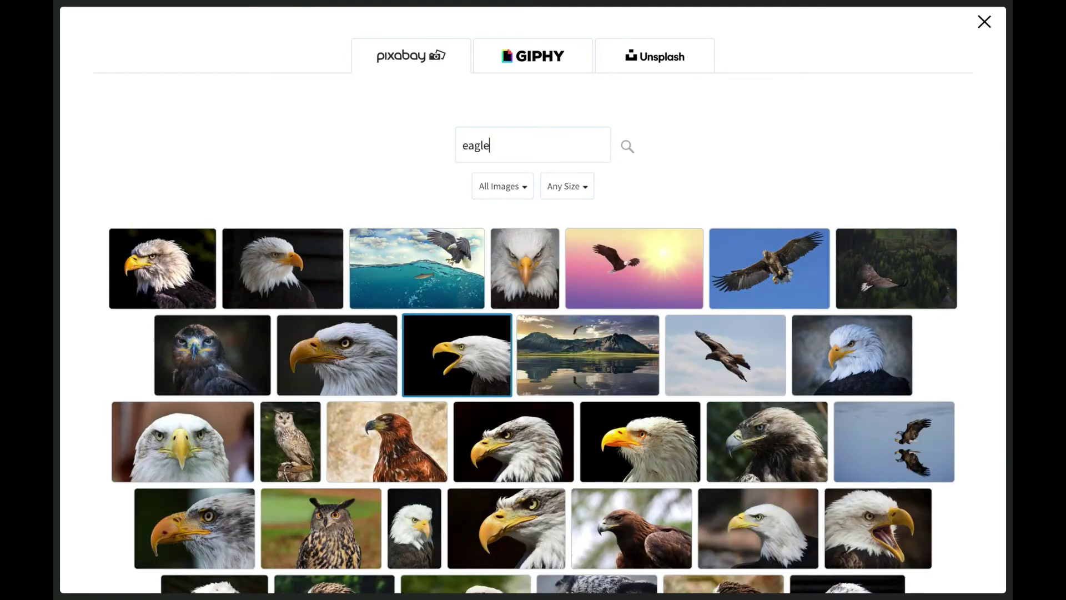
{"action": "left_click", "coordinate": [437, 281]}
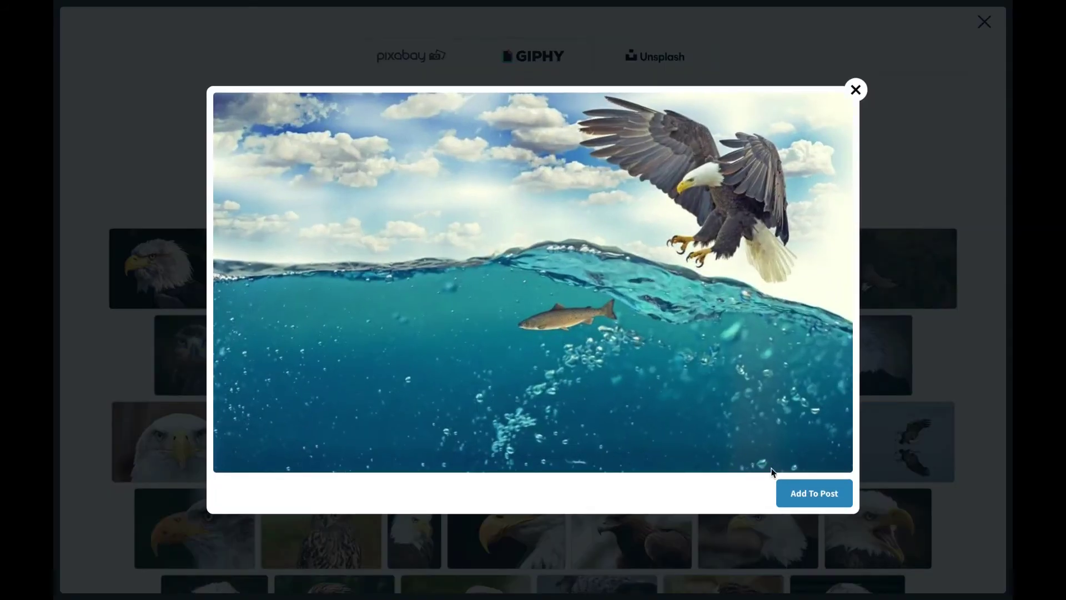
{"action": "left_click", "coordinate": [806, 494]}
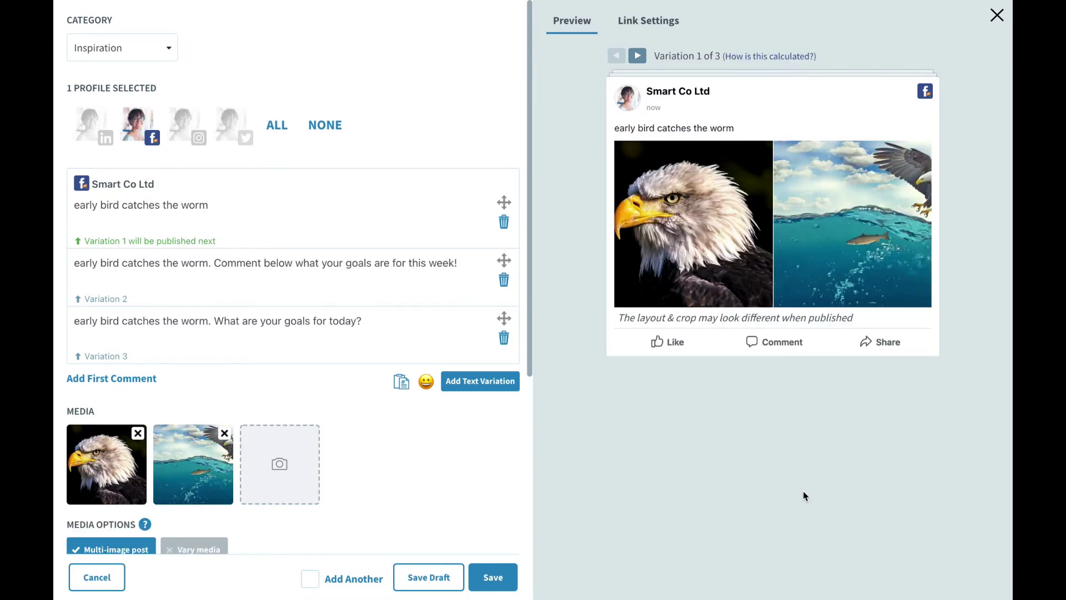
Turn on Vary media and preview through all six post variations.
{"action": "scroll", "coordinate": [333, 472], "scroll_direction": "down", "scroll_amount": 1}
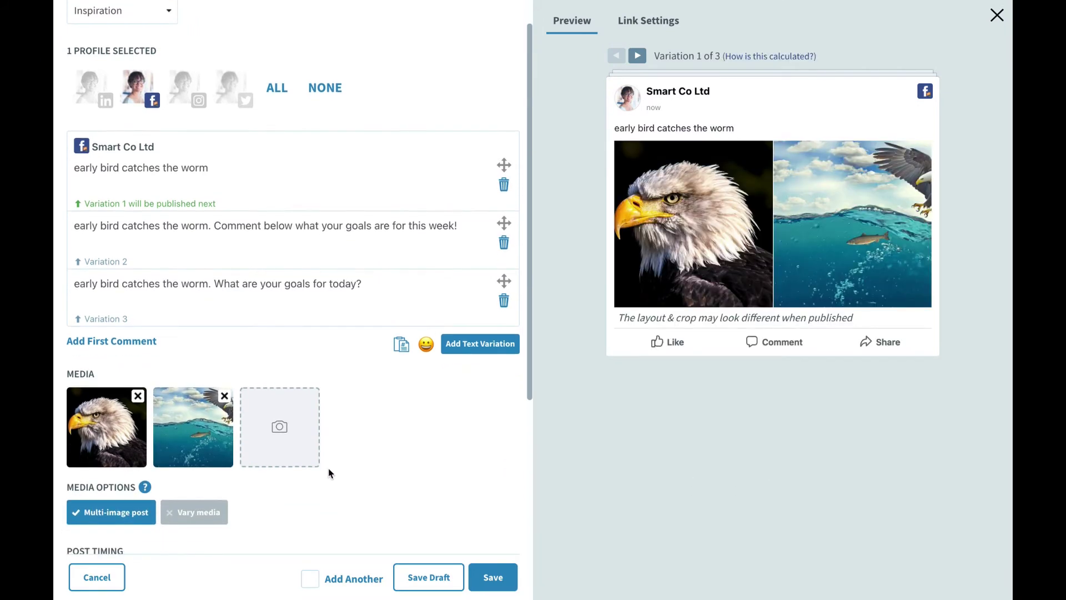
{"action": "left_click", "coordinate": [182, 519]}
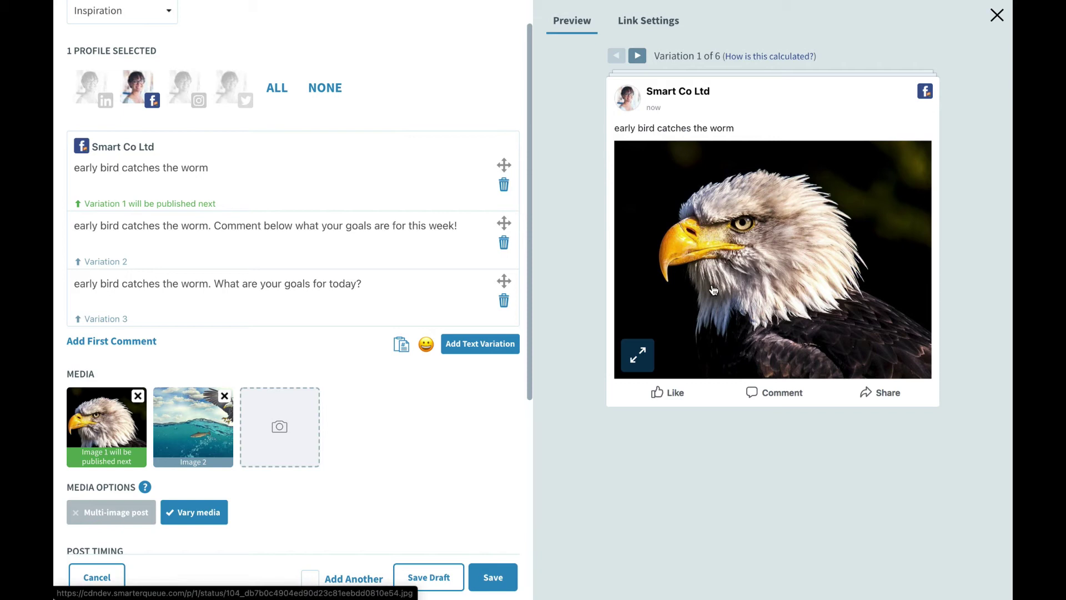
{"action": "left_click", "coordinate": [639, 57]}
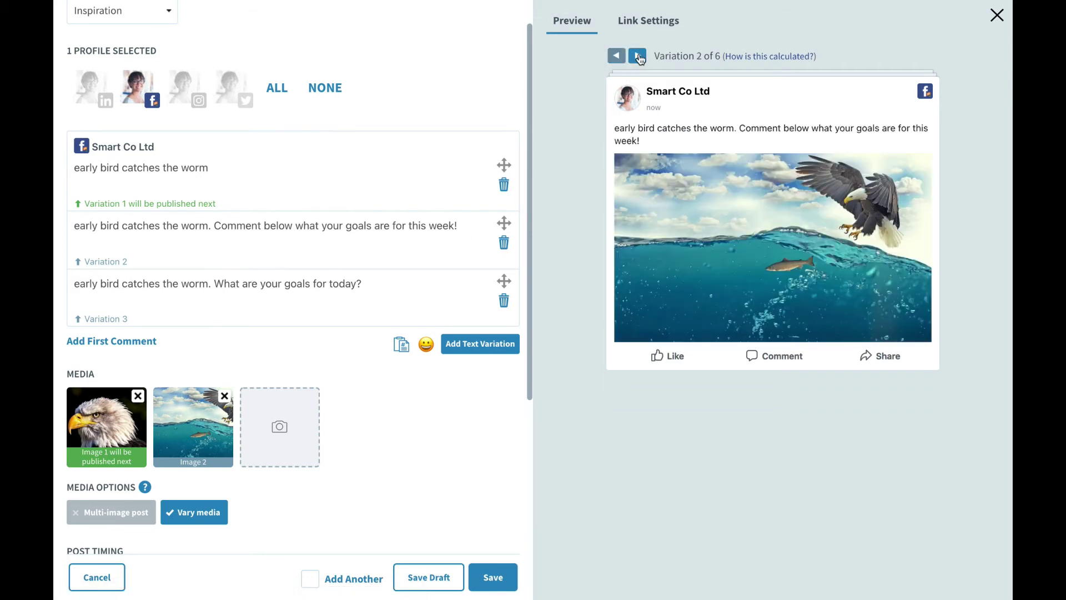
{"action": "left_click", "coordinate": [639, 56]}
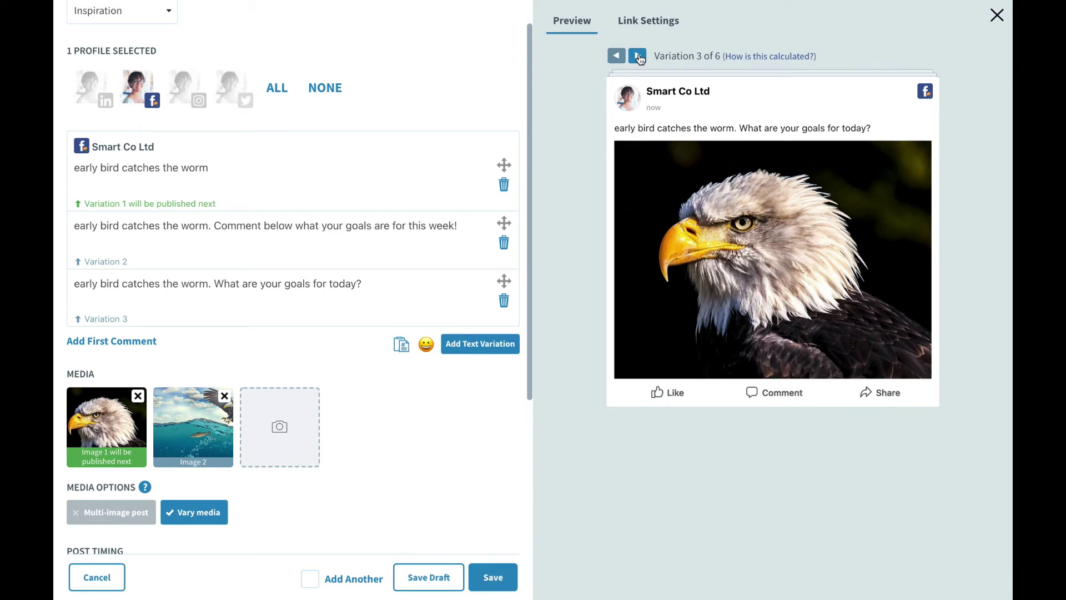
{"action": "left_click", "coordinate": [638, 57]}
{"action": "left_click", "coordinate": [639, 57]}
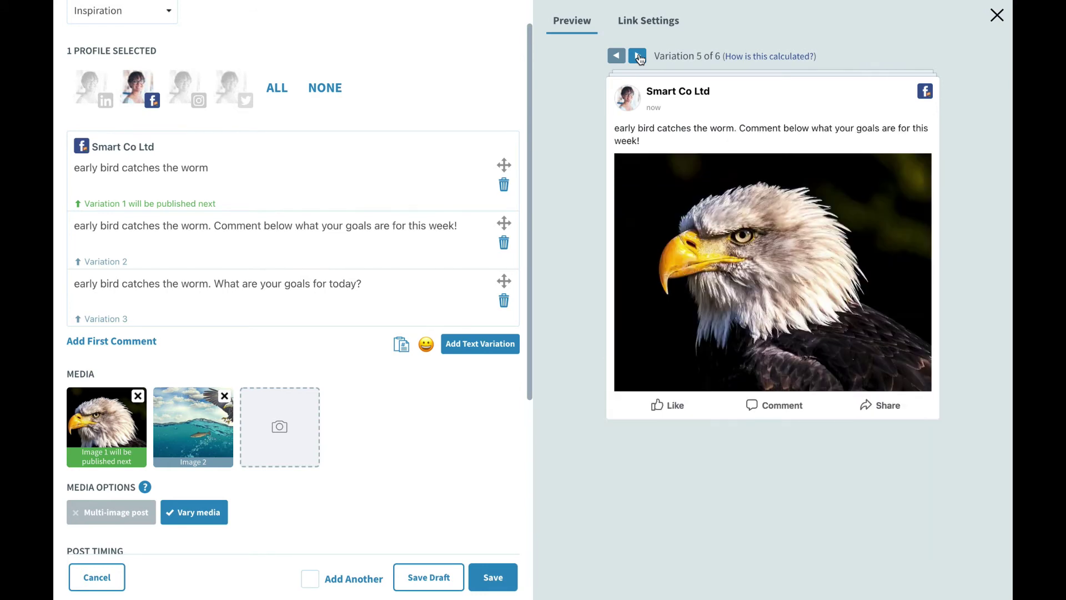
{"action": "left_click", "coordinate": [638, 56]}
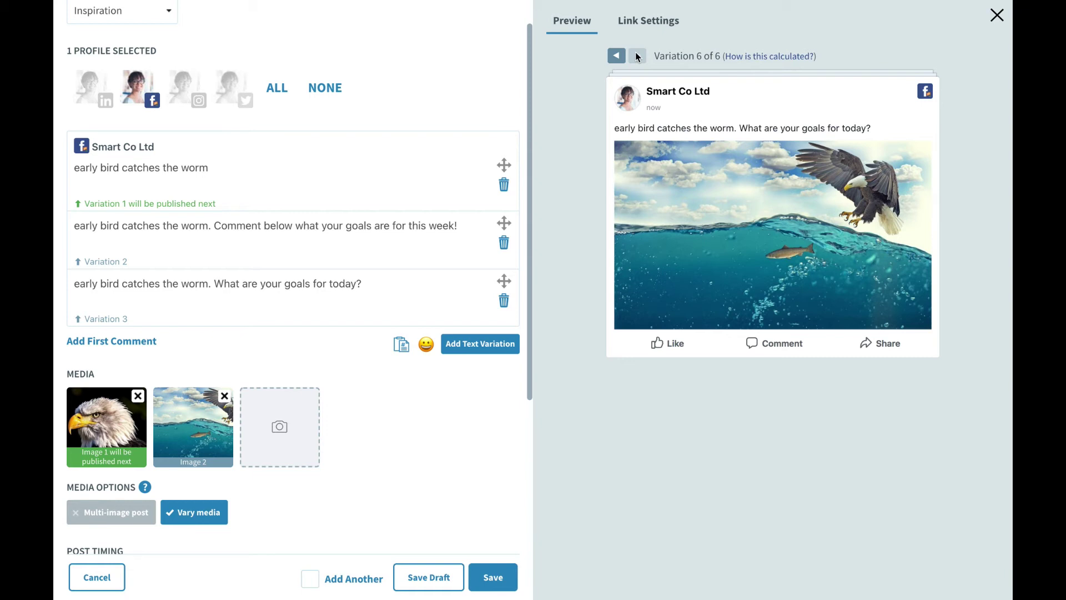
Step the preview back to the first variation.
{"action": "left_click", "coordinate": [616, 58]}
{"action": "left_click", "coordinate": [617, 57]}
{"action": "left_click", "coordinate": [617, 57]}
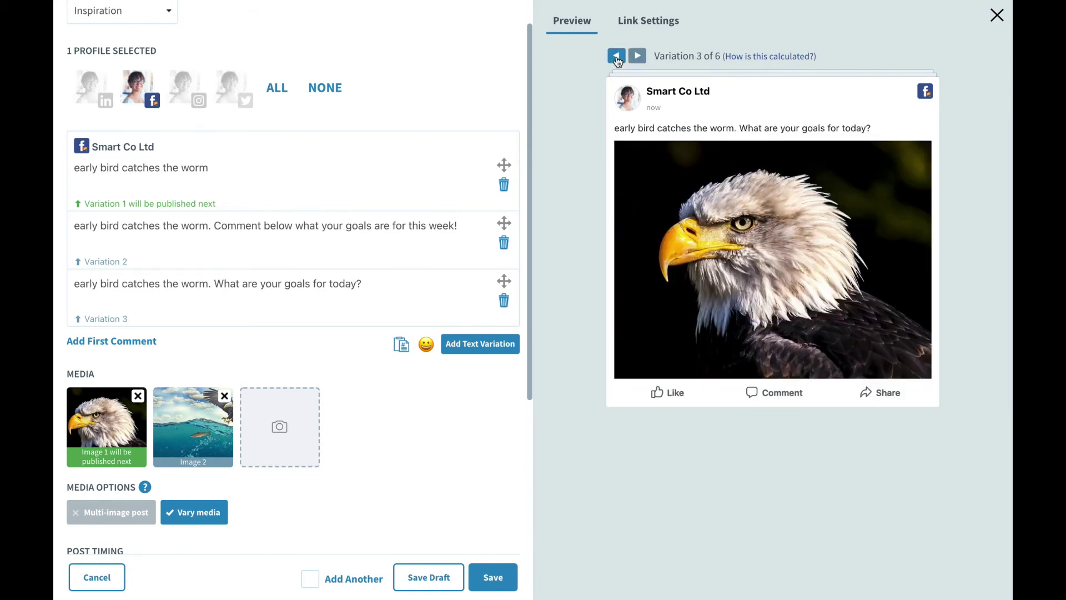
{"action": "left_click", "coordinate": [617, 57]}
{"action": "left_click", "coordinate": [617, 59]}
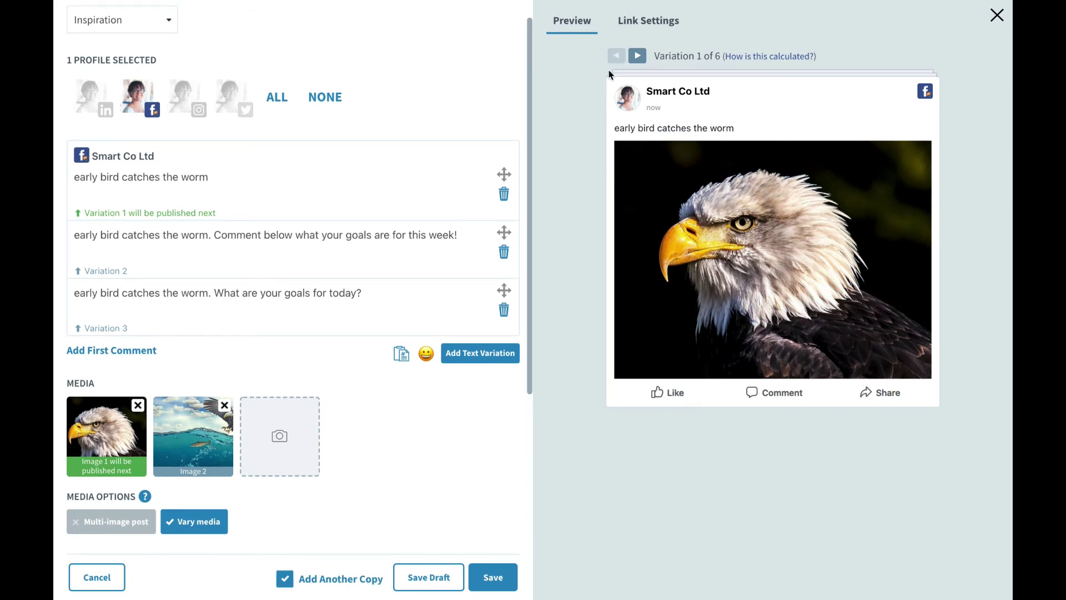
Save the post with Add to top of Queue and Add Another Copy unchecked.
{"action": "scroll", "coordinate": [403, 454], "scroll_direction": "down", "scroll_amount": 5}
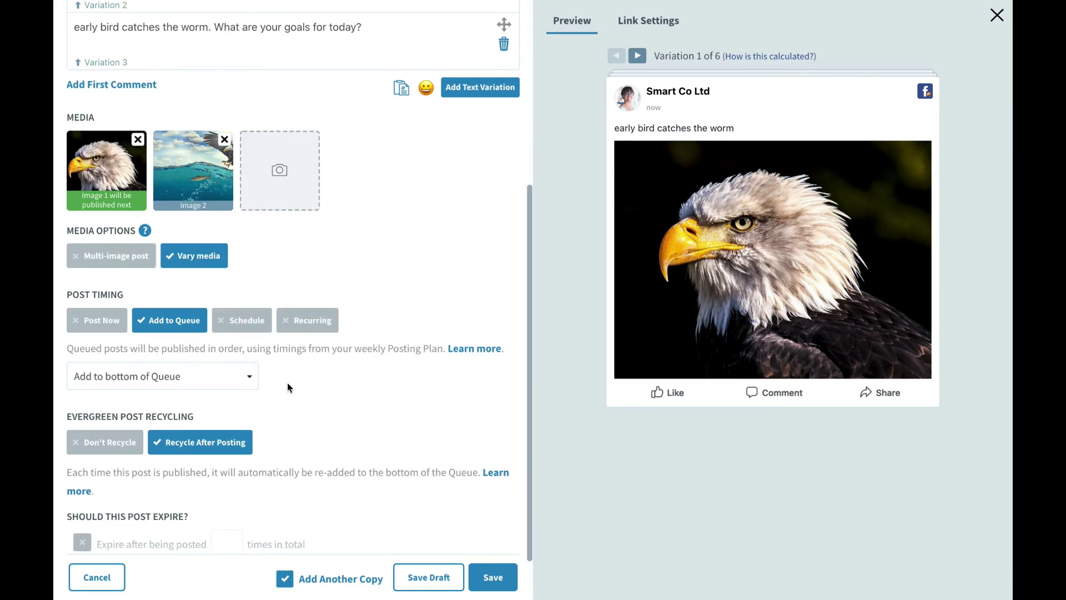
{"action": "left_click", "coordinate": [202, 376]}
{"action": "left_click", "coordinate": [159, 402]}
{"action": "left_click", "coordinate": [353, 580]}
{"action": "left_click", "coordinate": [472, 572]}
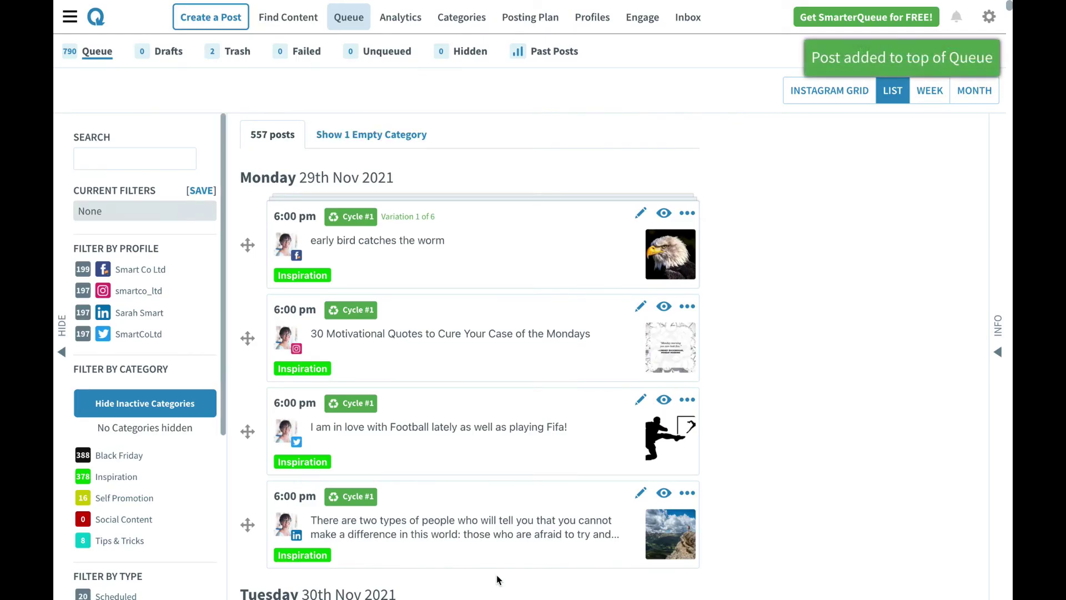
Filter the queue to the Inspiration category and preview the queued eagle post.
{"action": "left_click", "coordinate": [114, 484]}
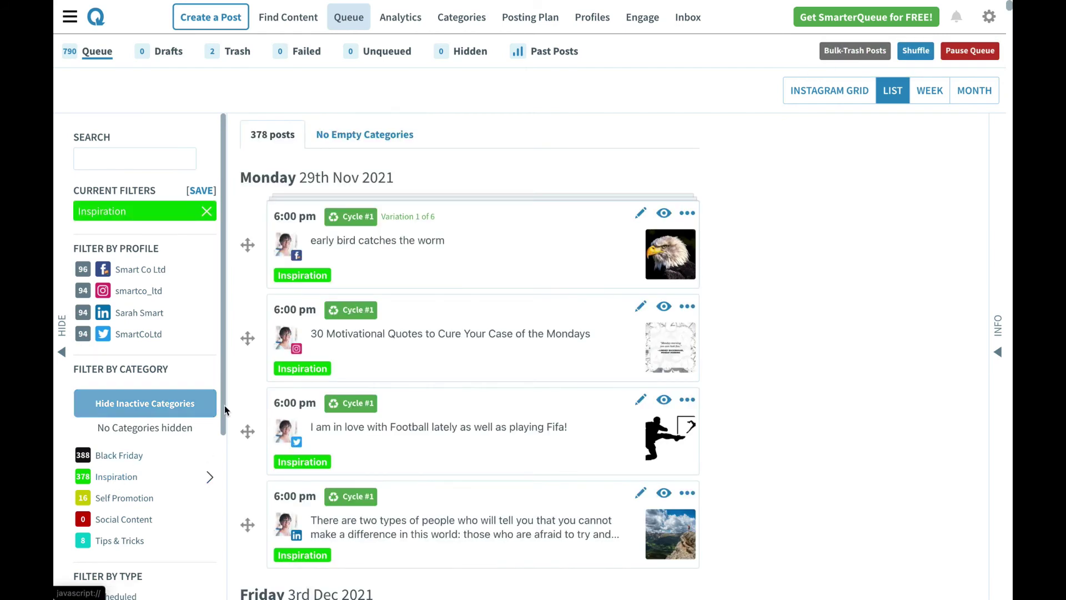
{"action": "left_click", "coordinate": [663, 213]}
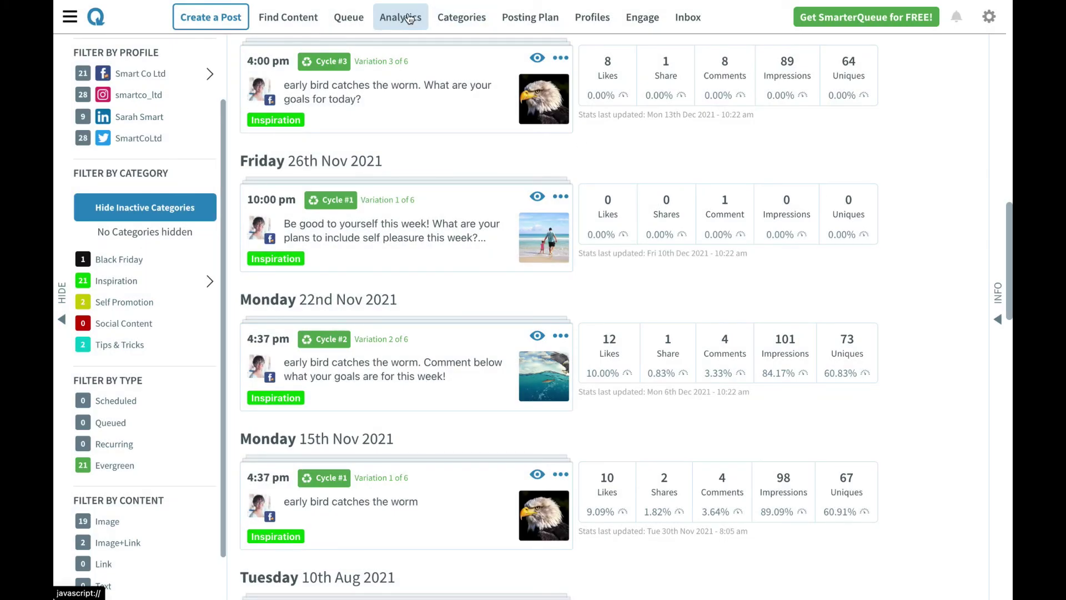
Choose View Stats per Cycle from the Variation 3 post's More Actions menu.
{"action": "left_click", "coordinate": [410, 19]}
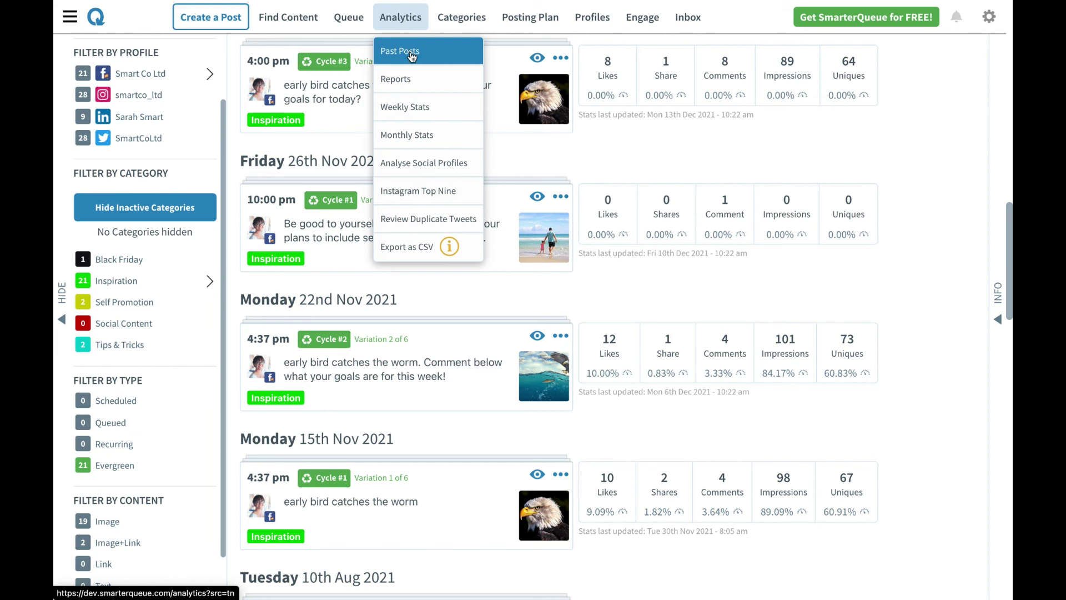
{"action": "left_click", "coordinate": [629, 150]}
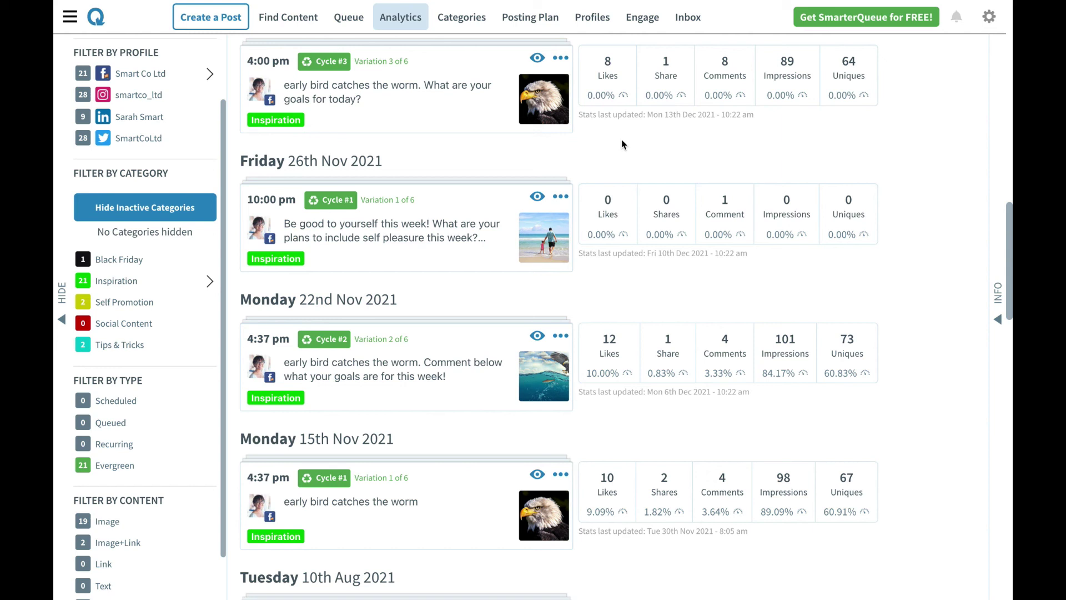
{"action": "left_click", "coordinate": [562, 59]}
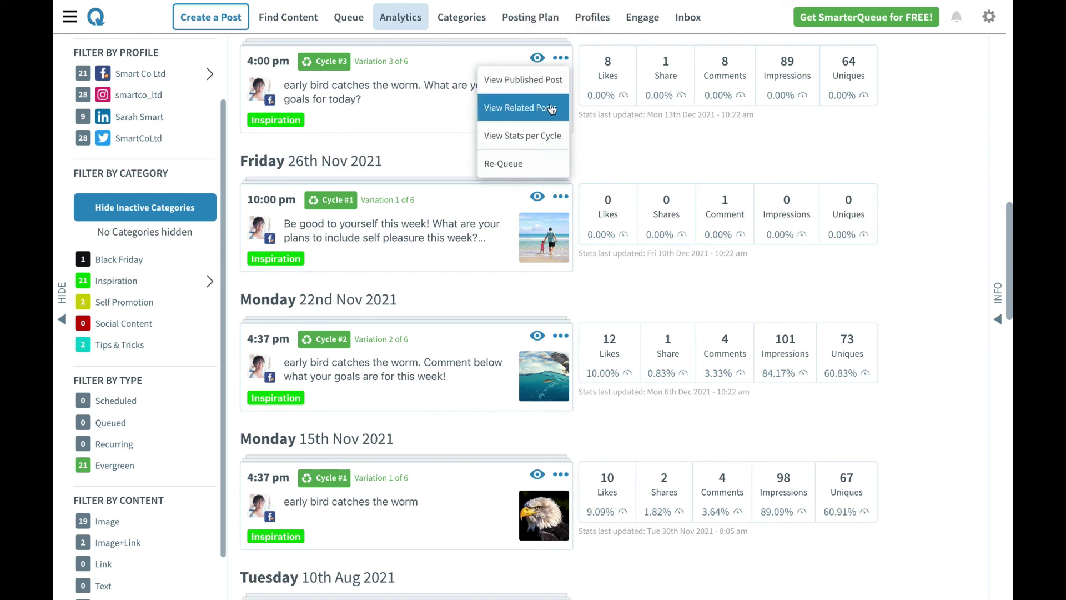
{"action": "left_click", "coordinate": [538, 133]}
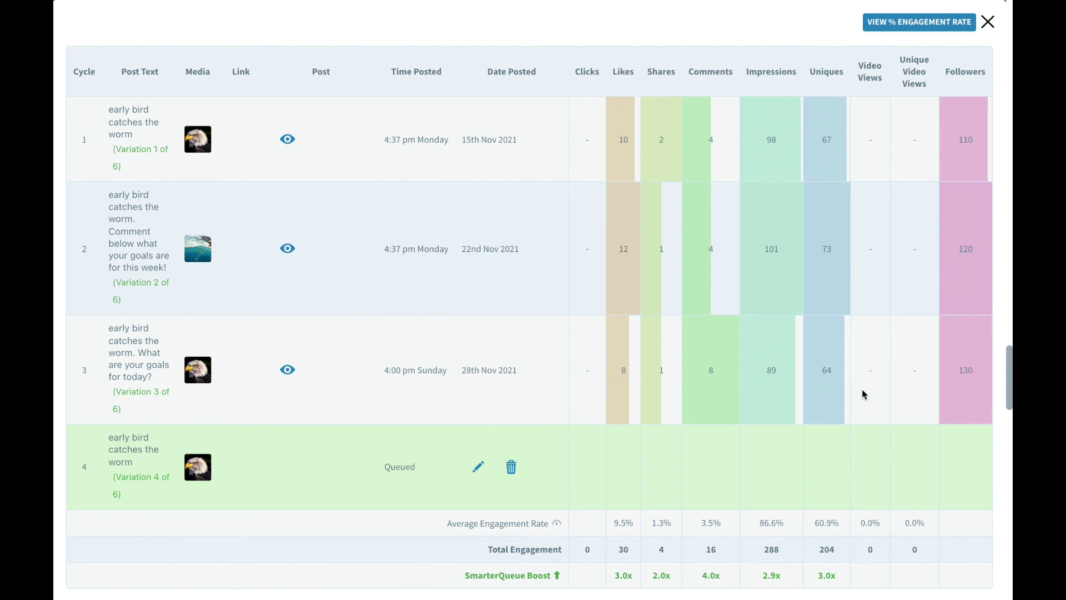
{"action": "mouse_move", "coordinate": [964, 376]}
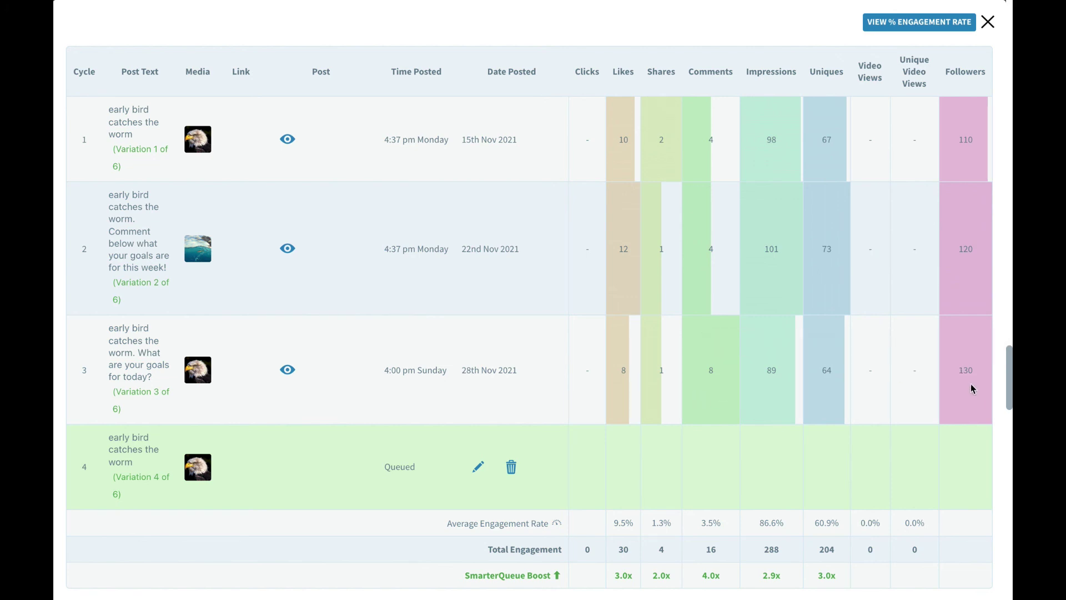